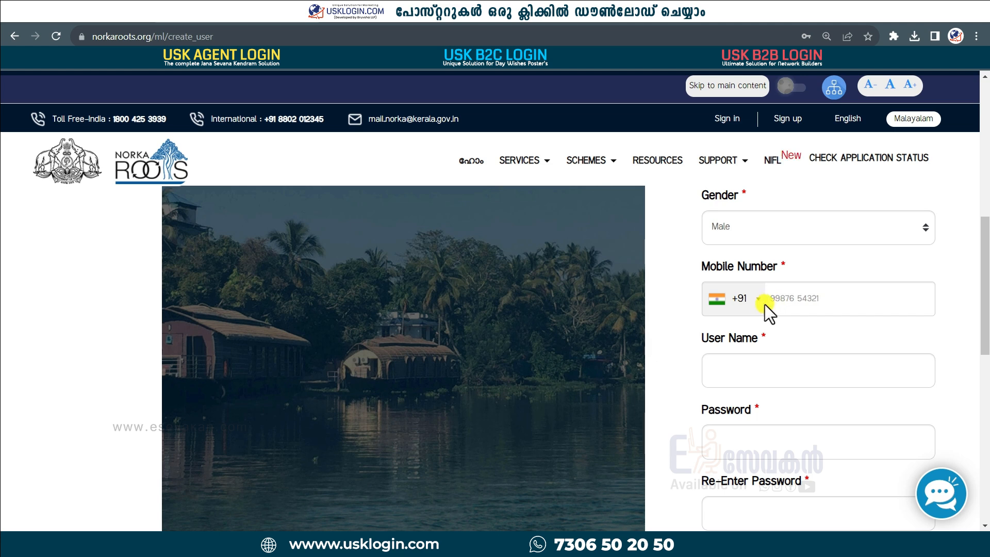
Step: Complete the sign-up form with a +91 mobile number, user name, password and captcha, and submit it
left_click(761, 308)
scroll(763, 409, "down", 5)
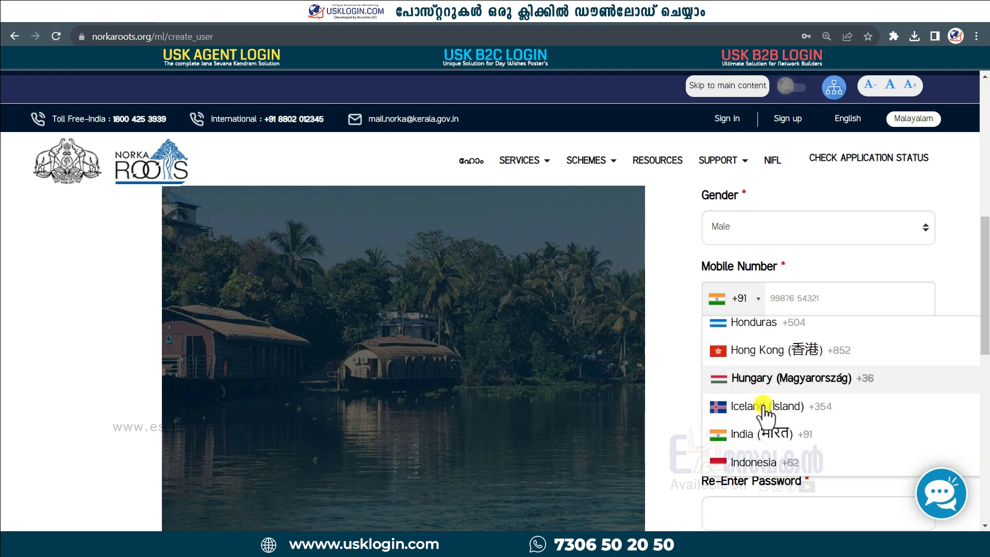
left_click(806, 299)
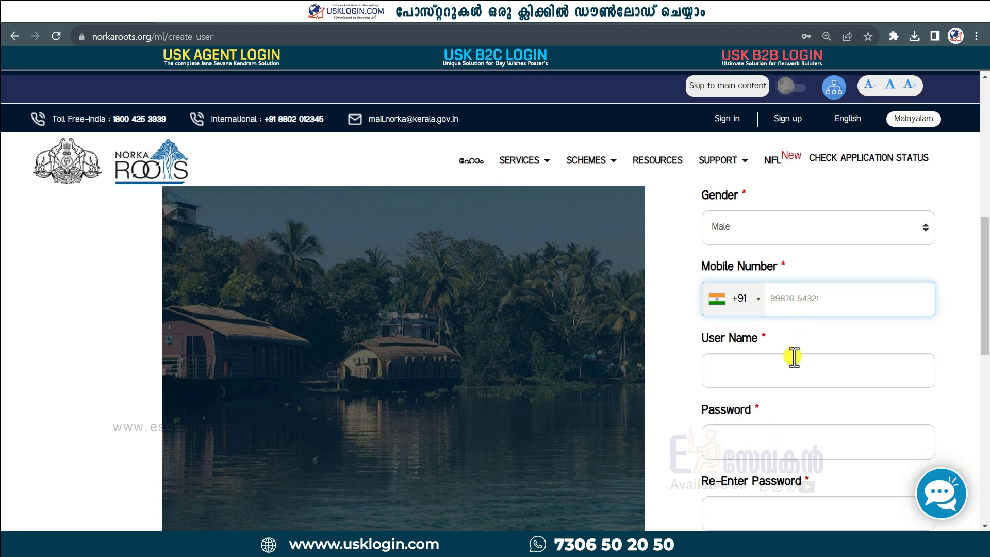
scroll(752, 382, "down", 3)
left_click(750, 244)
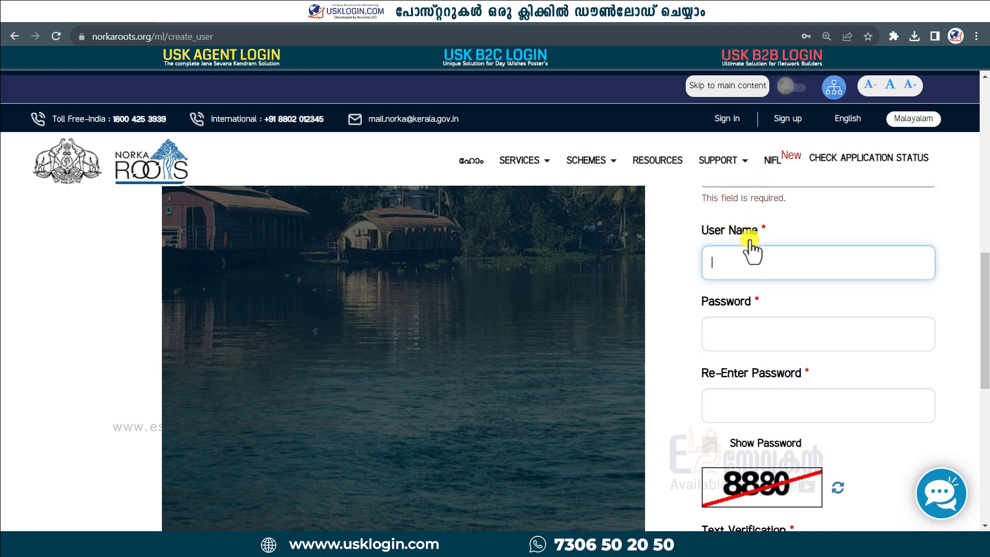
left_click(736, 342)
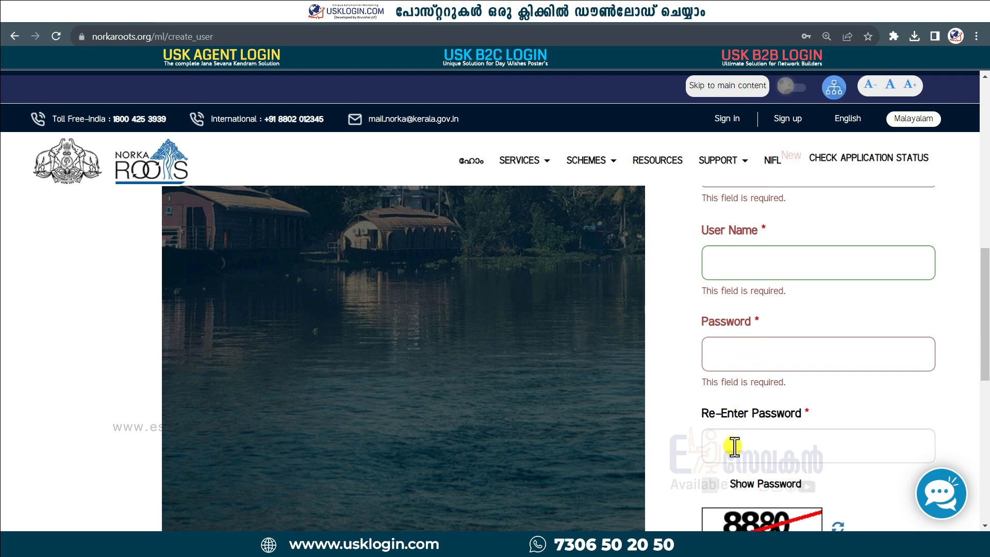
scroll(735, 447, "down", 5)
left_click(755, 336)
type("8880")
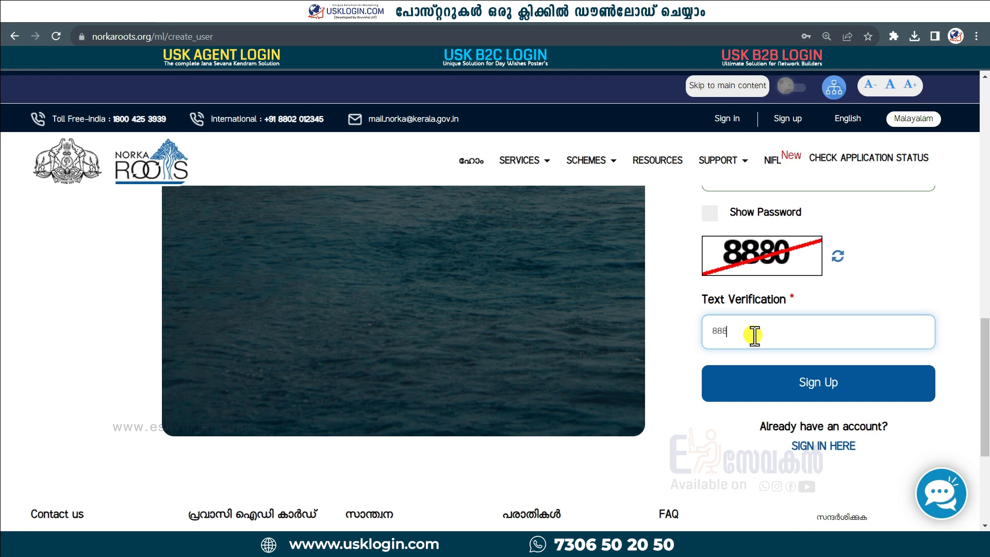
left_click(804, 385)
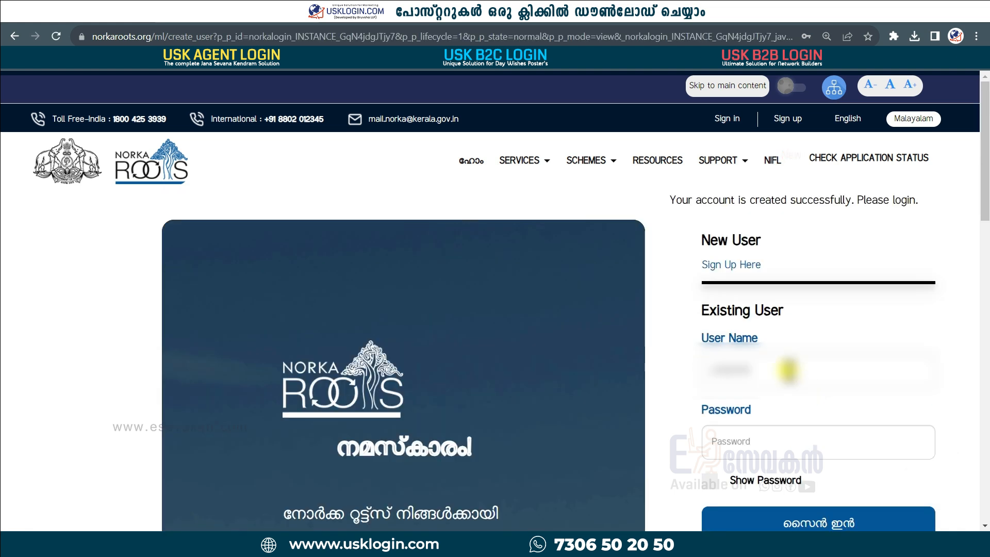
Step: Sign in with the new account's user name and password, then open PRAVASI ID CARD / Pravasi Rakhsa
left_click(712, 375)
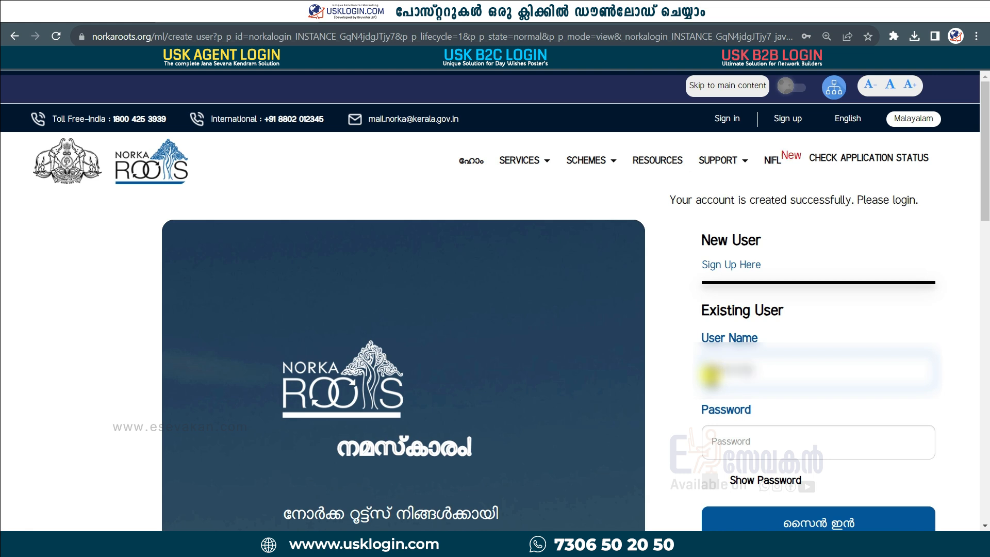
left_click(740, 442)
key("alt+Tab")
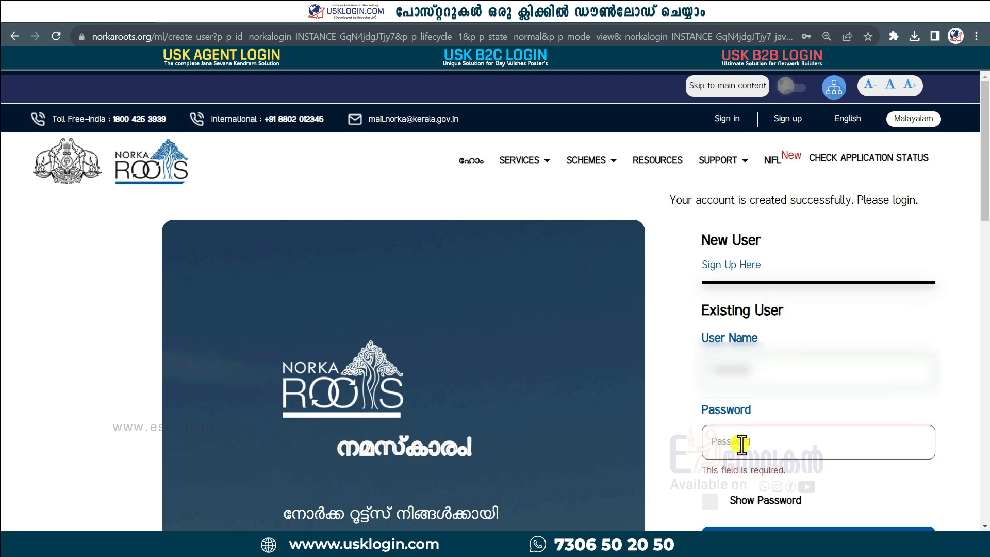
key("ctrl+v")
scroll(784, 392, "down", 4)
left_click(826, 338)
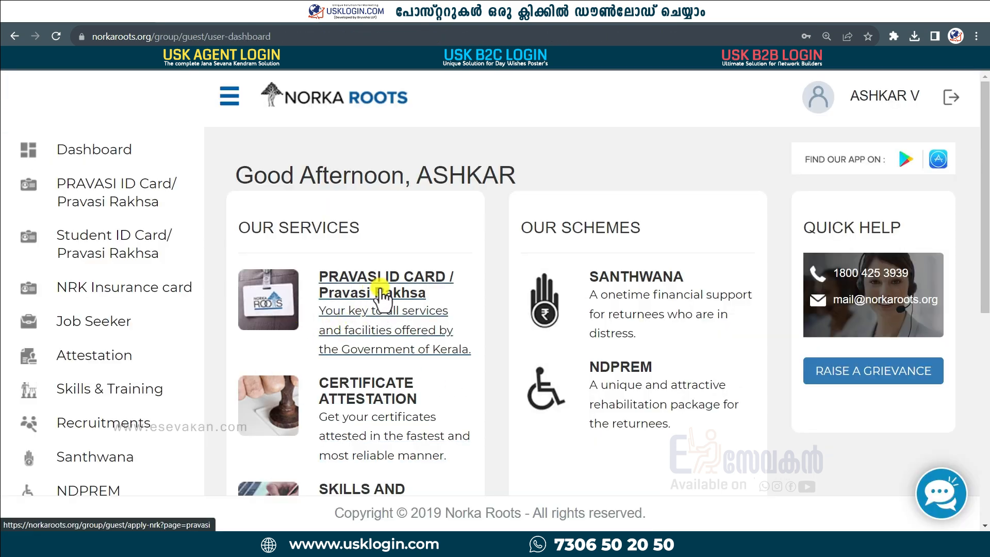
left_click(381, 290)
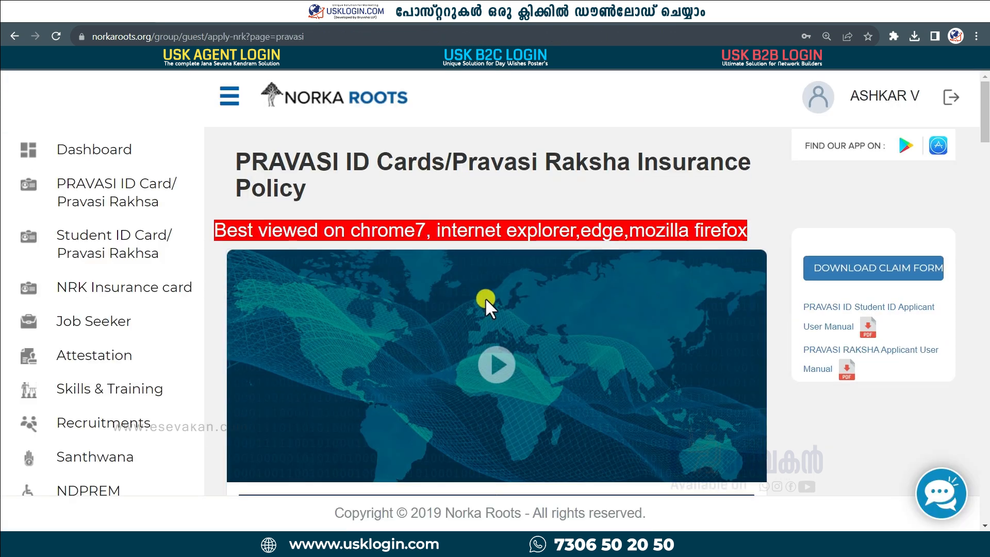
Step: Start a new PRAVASI ID/PRIP application, tick only the Pravasi card option, and proceed
scroll(510, 372, "down", 12)
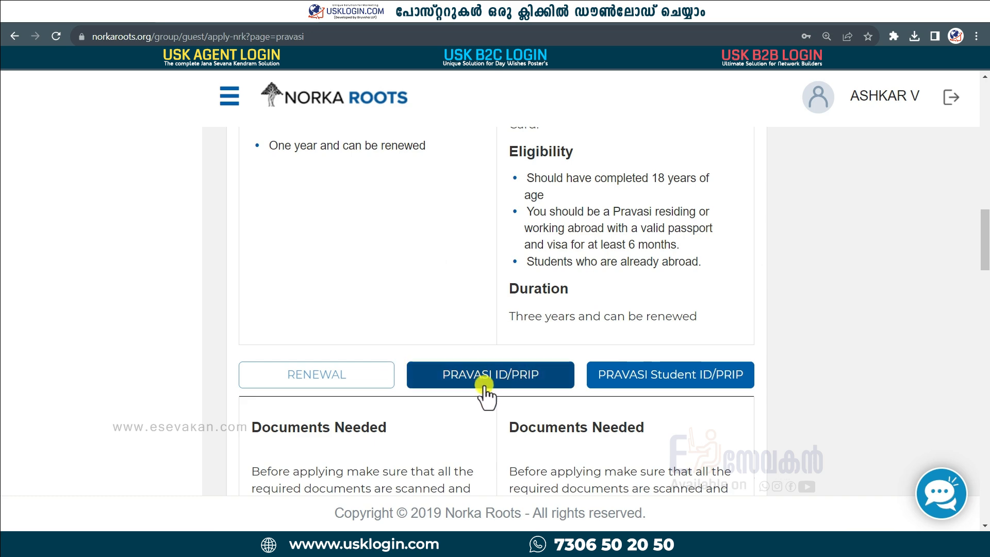
left_click(500, 379)
scroll(243, 252, "down", 2)
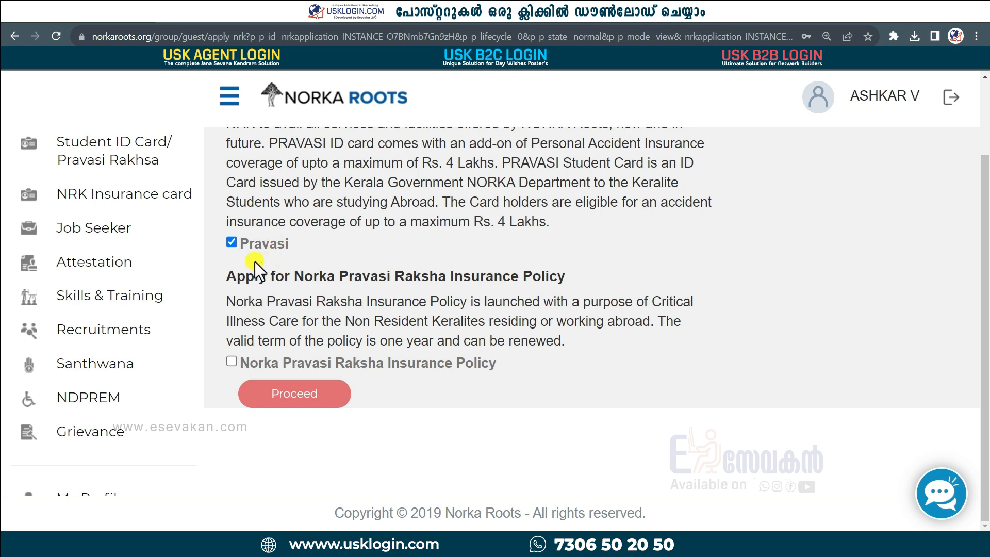
left_click(309, 407)
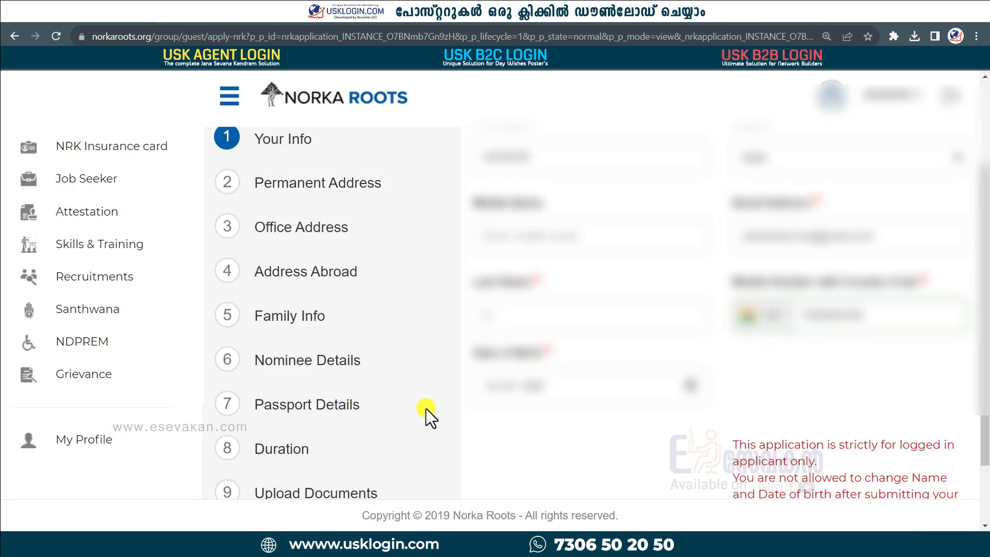
Step: Review the prefilled Your Info details and save them unchanged
scroll(351, 418, "down", 2)
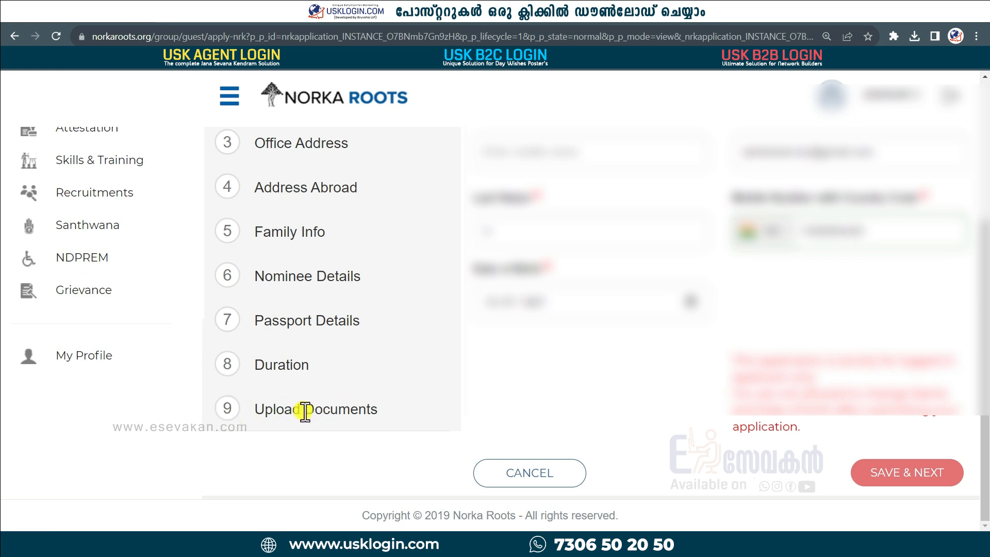
scroll(331, 413, "up", 3)
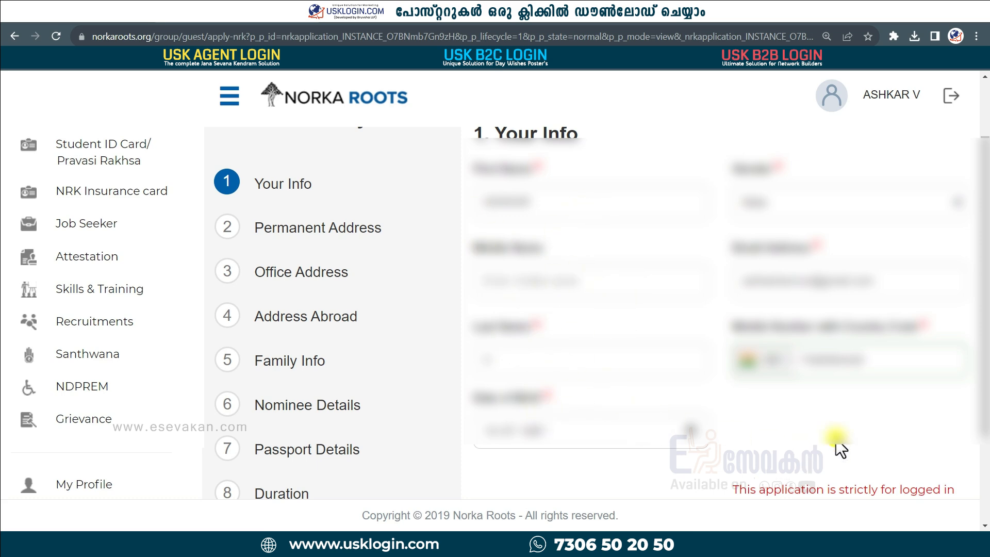
scroll(811, 454, "down", 3)
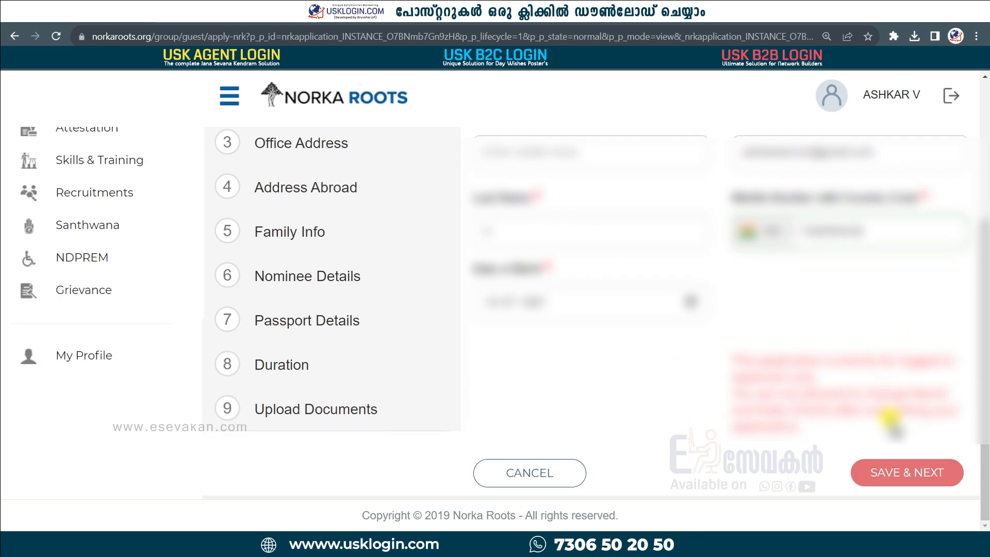
left_click(910, 478)
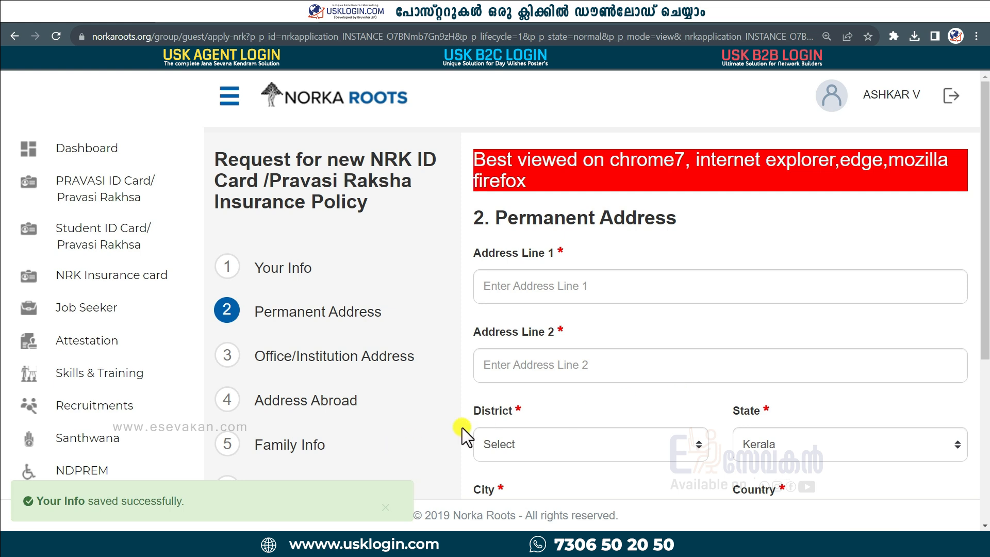
Step: Enter the first and second permanent address lines
scroll(589, 387, "down", 1)
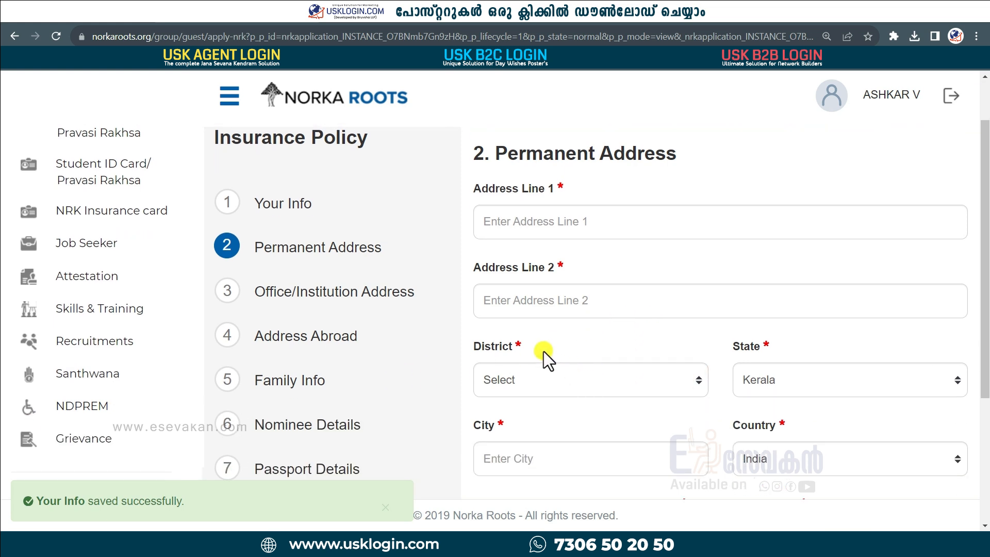
left_click(540, 224)
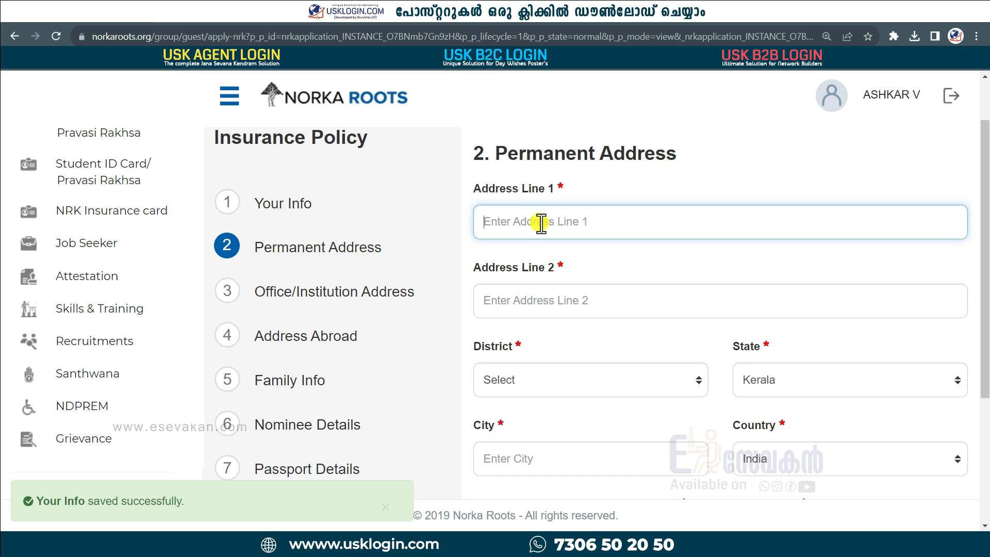
left_click(543, 301)
scroll(587, 332, "down", 2)
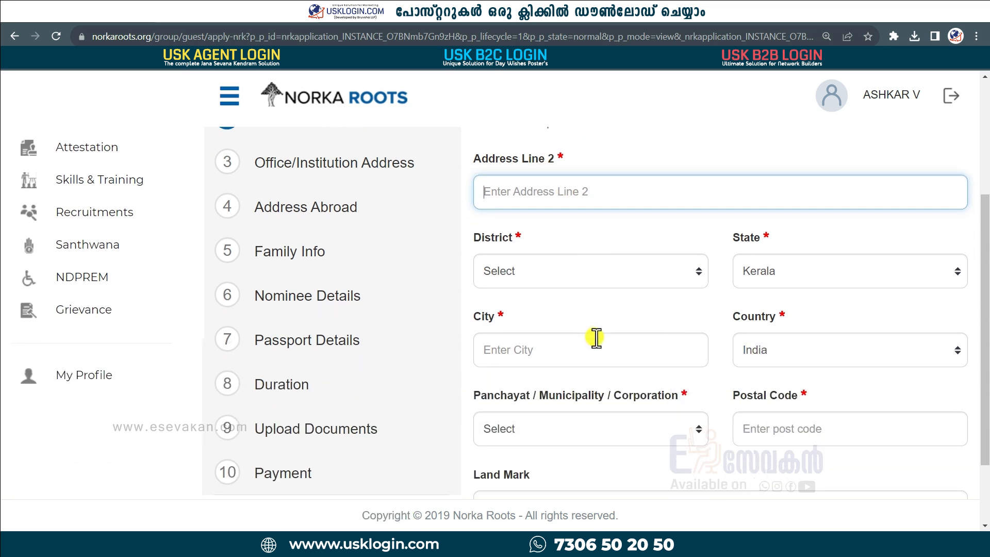
Step: Choose district Kannur, enter the city, pick panchayat Koodali, and save the address
left_click(691, 271)
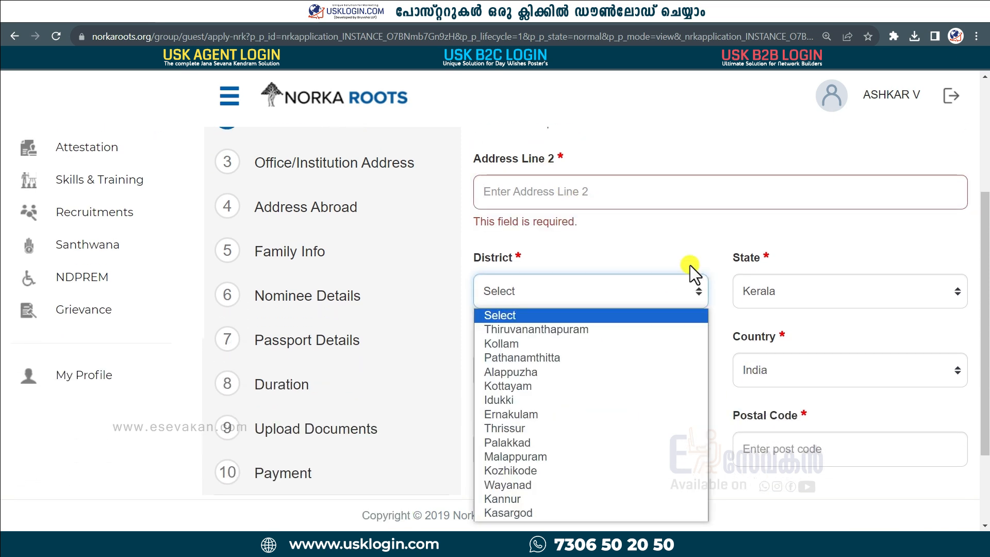
left_click(537, 498)
left_click(516, 374)
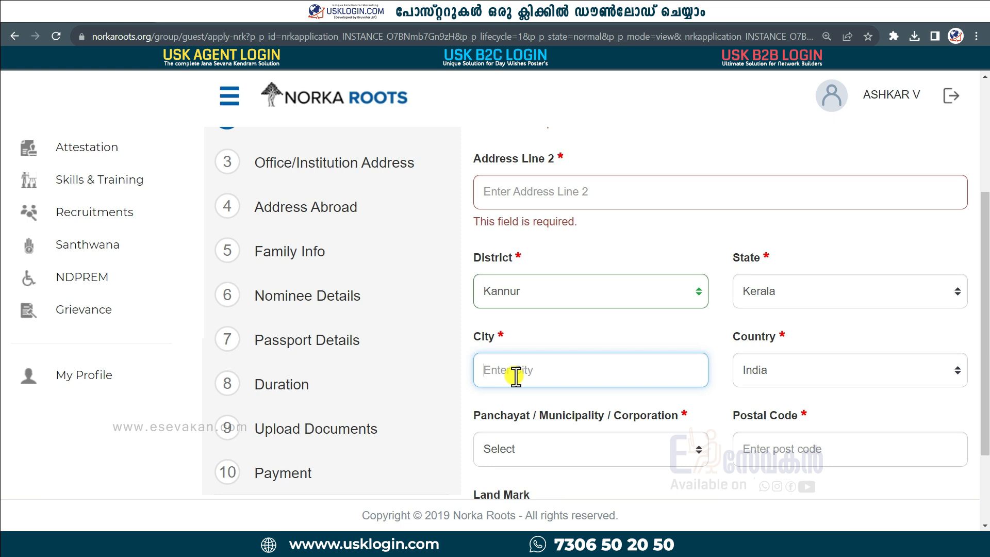
scroll(685, 442, "down", 1)
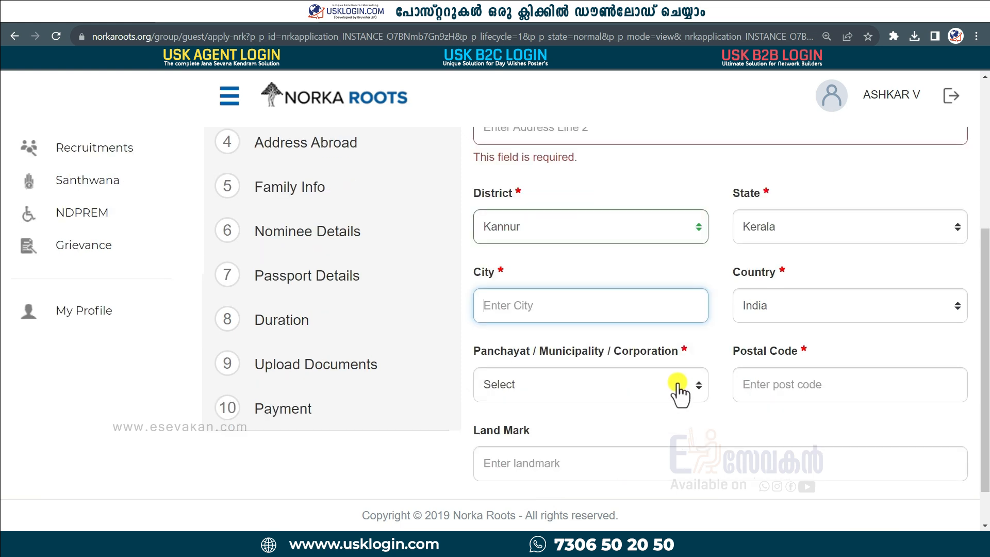
left_click(680, 397)
type("koo")
key("Return")
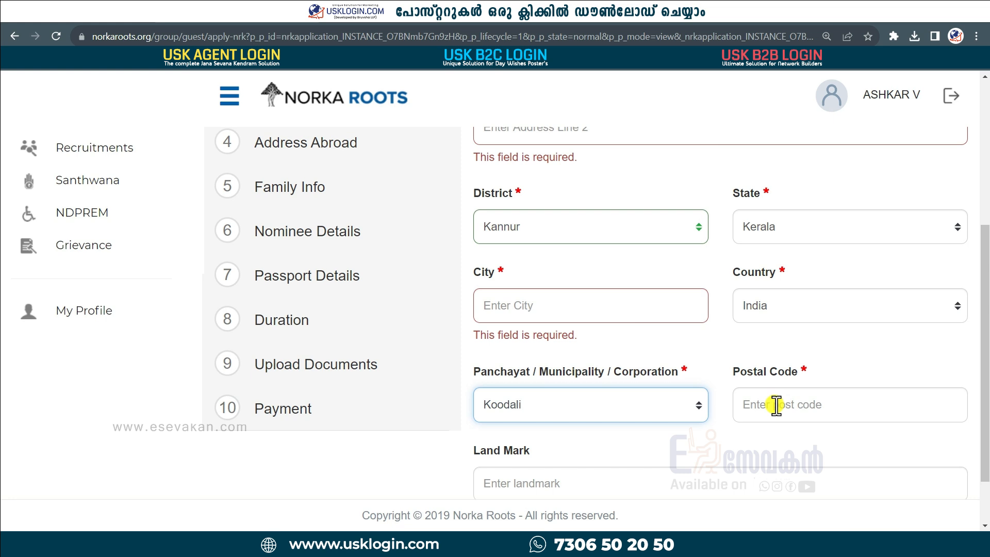
scroll(674, 442, "down", 2)
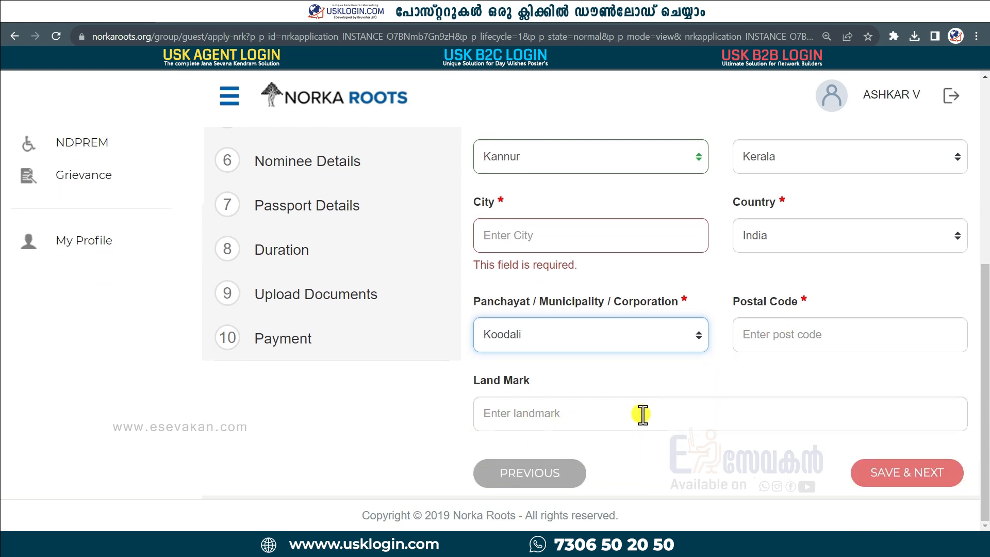
scroll(660, 386, "up", 3)
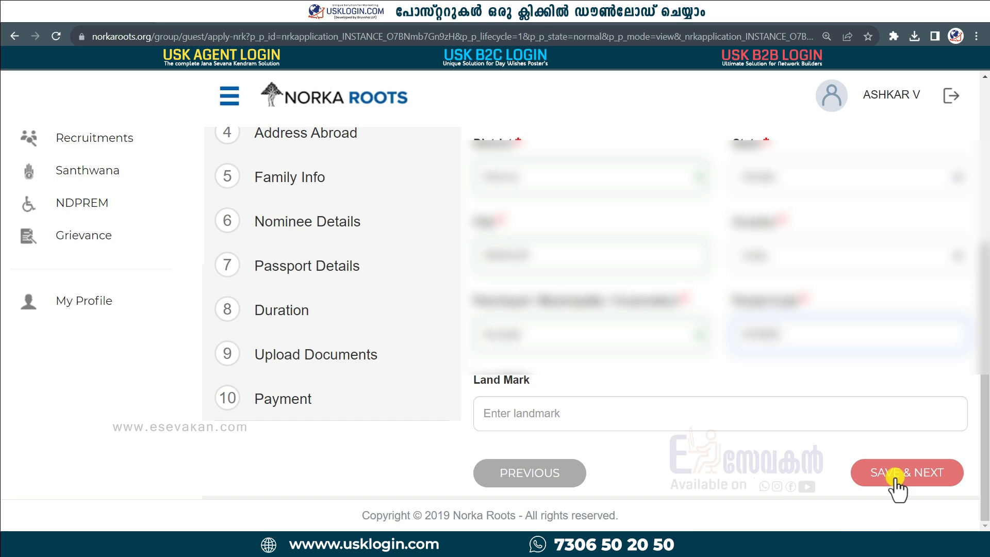
left_click(895, 475)
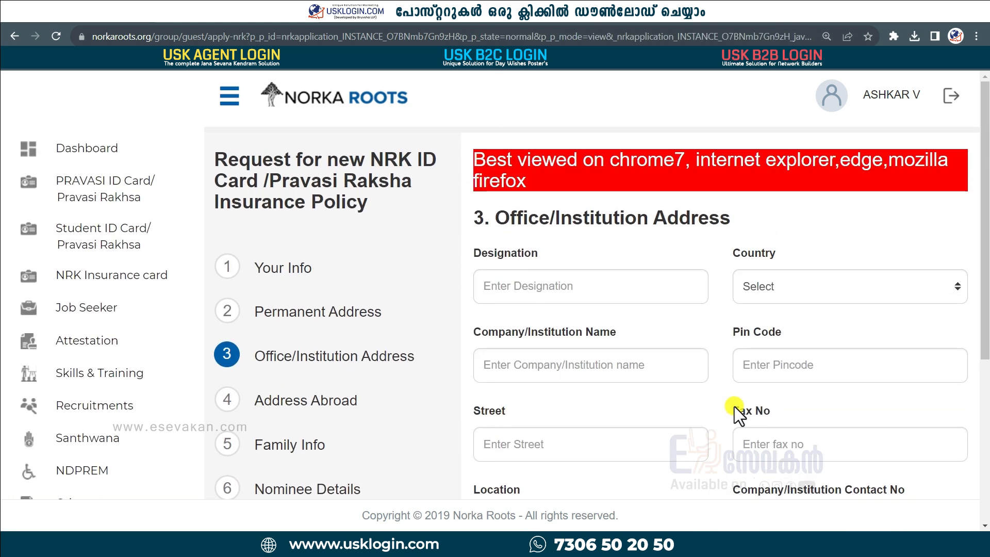
Step: Save the Office/Institution Address step without changes
scroll(734, 406, "down", 4)
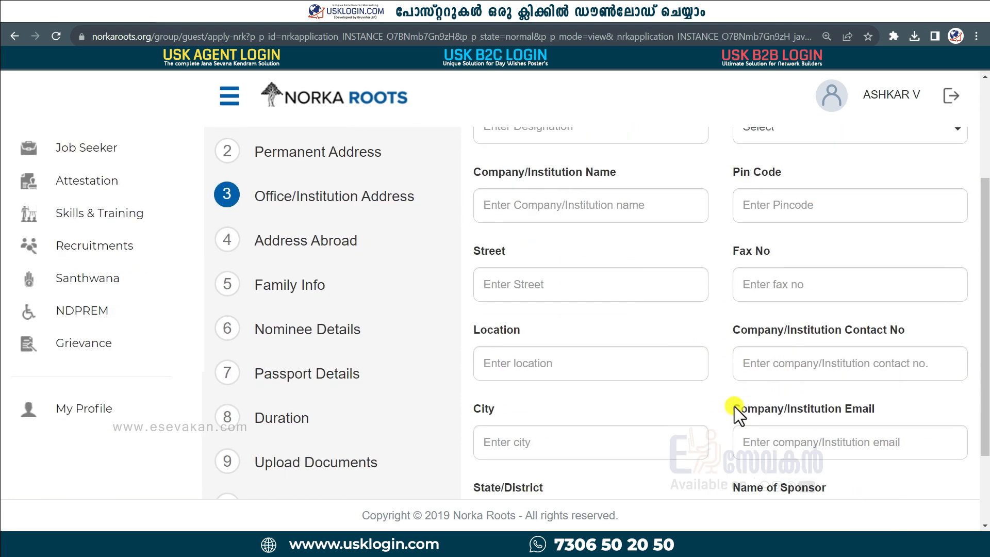
scroll(735, 407, "down", 1)
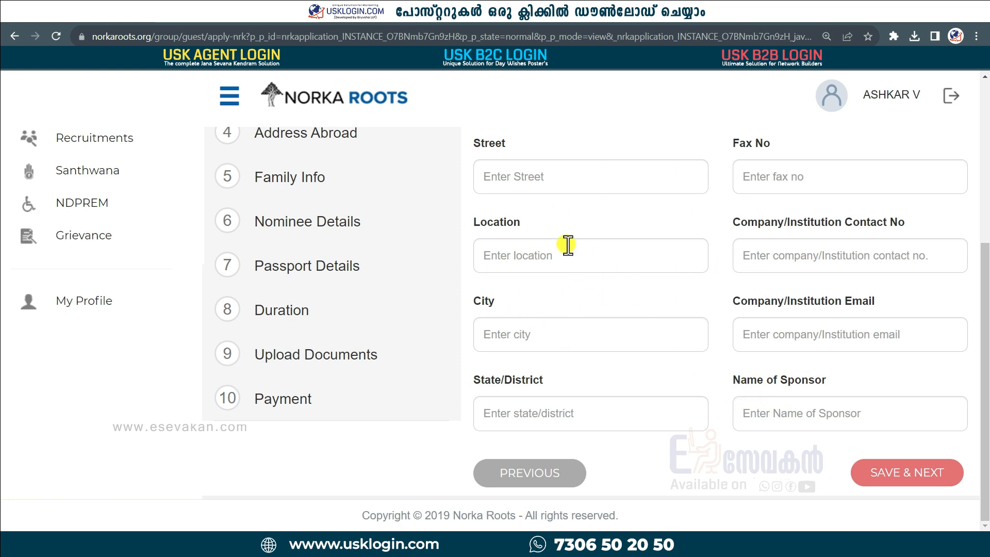
left_click(900, 474)
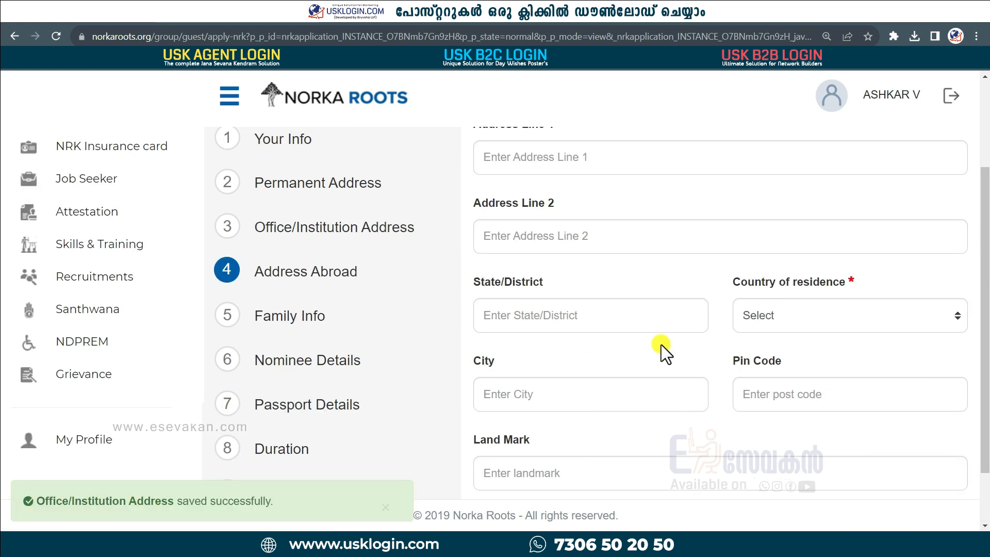
Step: Set country of residence to United Arab Emirates and save the Address Abroad step
scroll(661, 344, "up", 2)
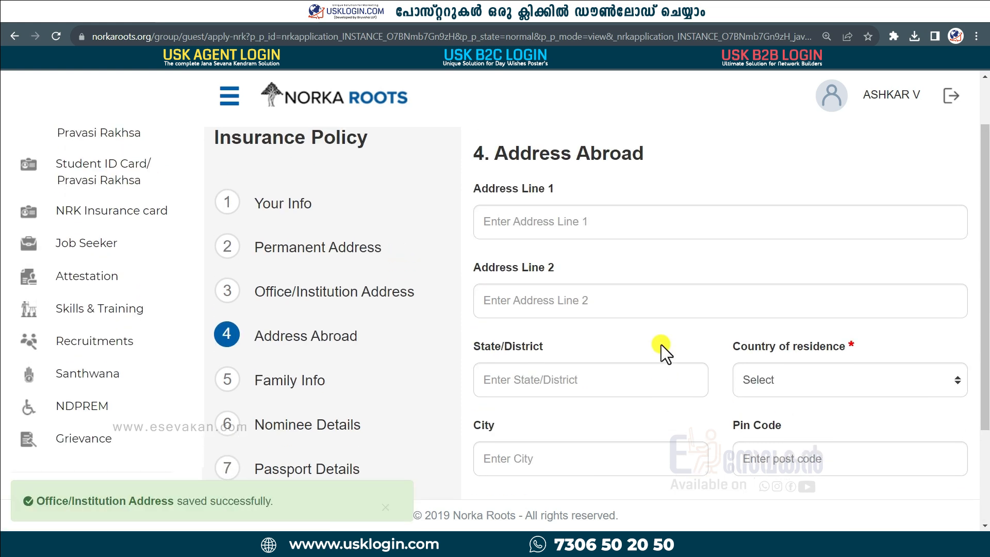
scroll(661, 344, "down", 3)
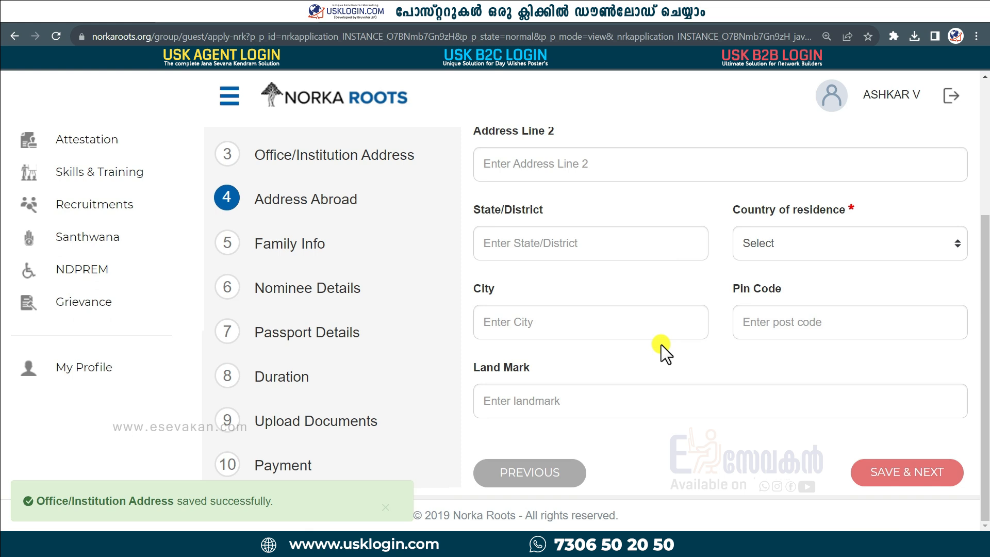
left_click(829, 251)
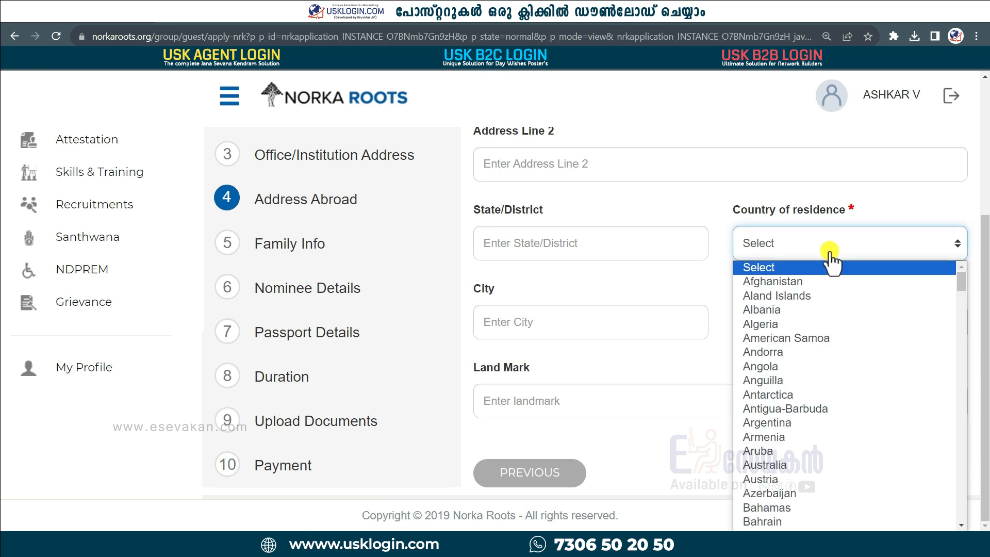
type("un")
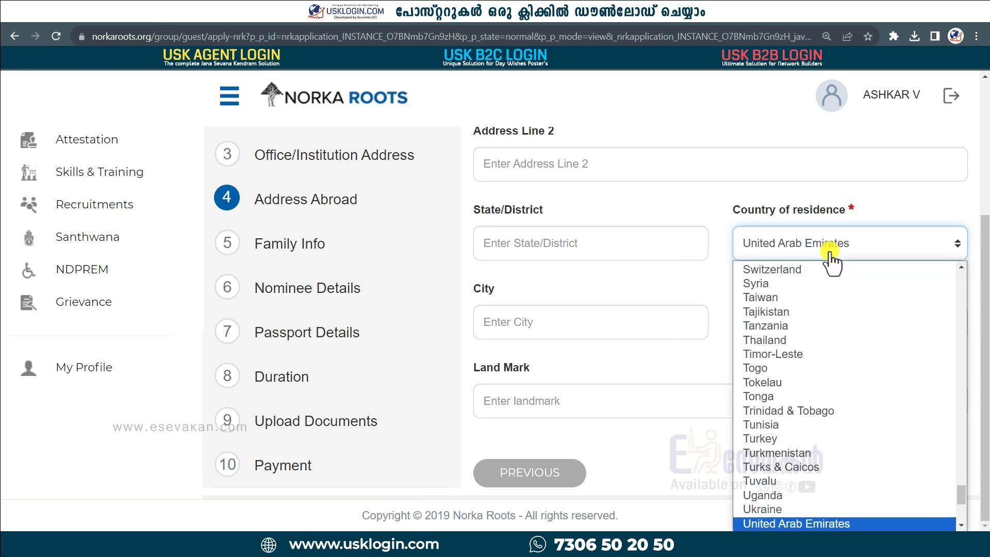
key("Return")
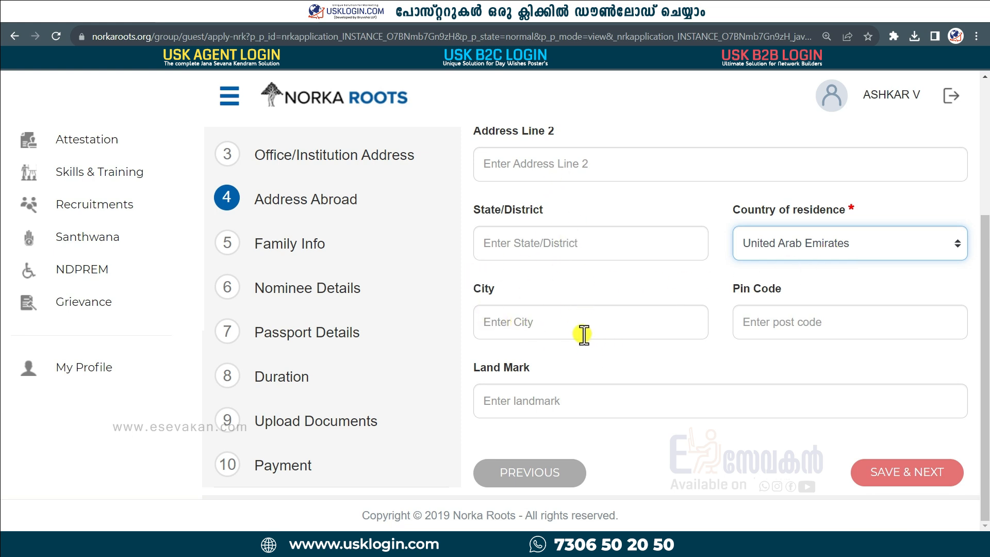
left_click(900, 477)
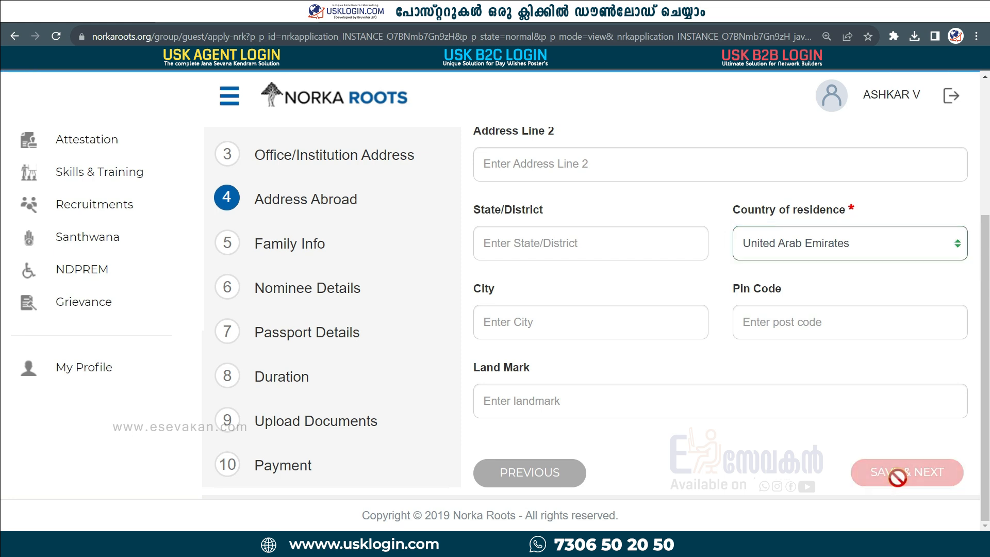
scroll(701, 429, "up", 1)
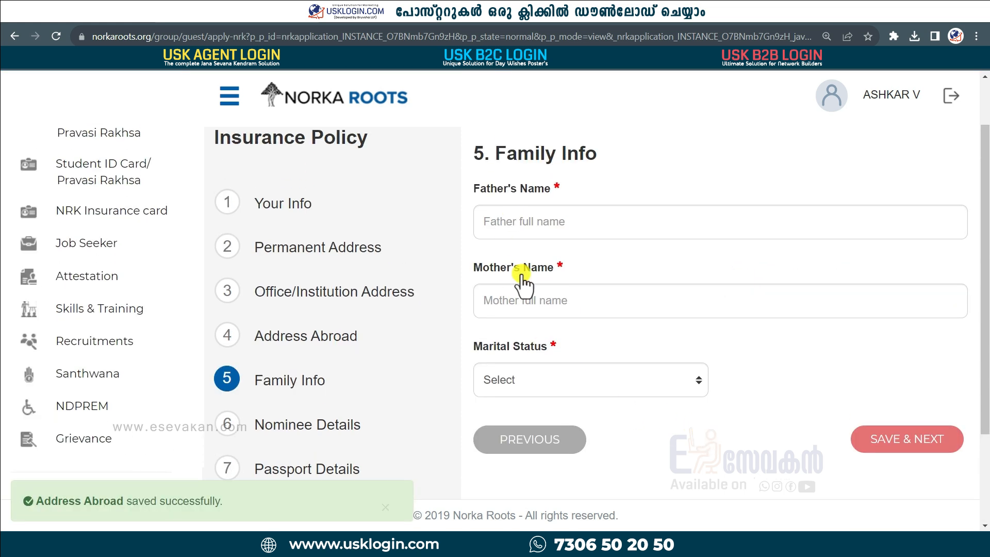
Step: Choose Married as the marital status and save Family Info
left_click(696, 393)
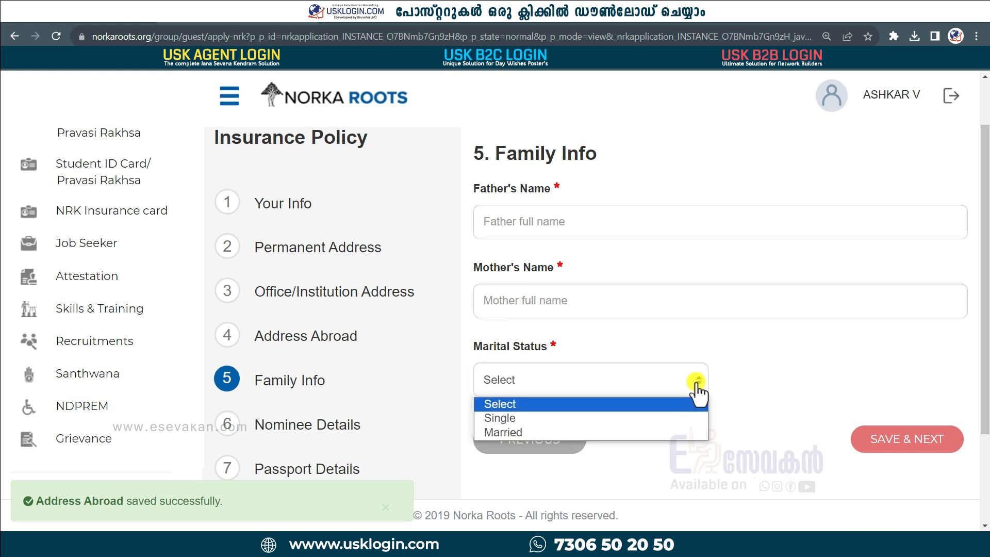
left_click(628, 429)
scroll(601, 458, "down", 1)
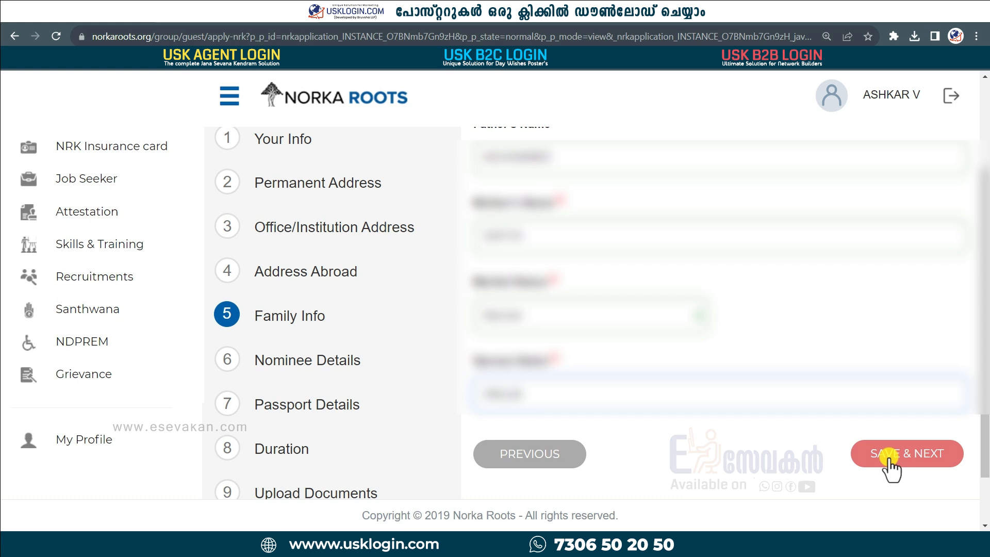
left_click(889, 458)
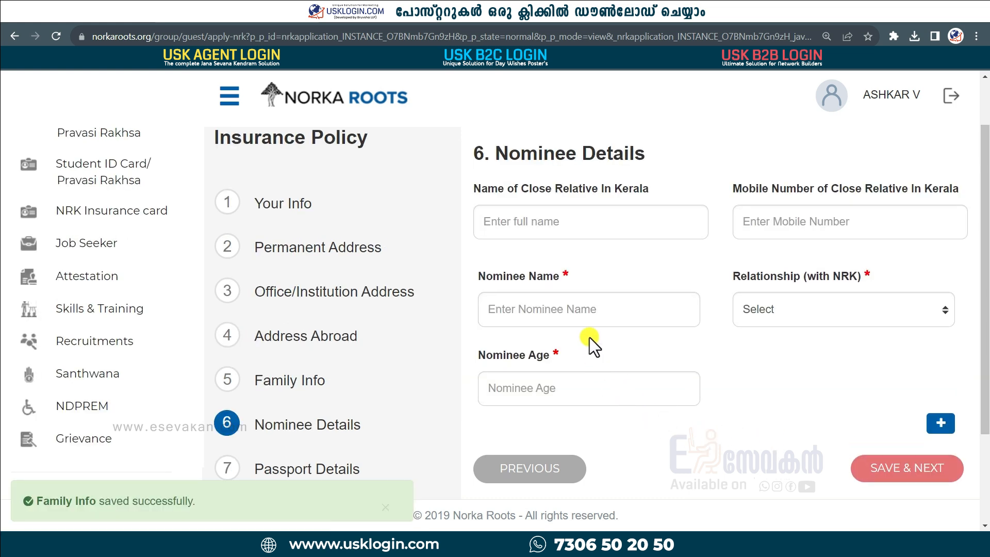
Step: Enter the nominee's name and set the relationship to Wife
left_click(510, 310)
left_click(509, 224)
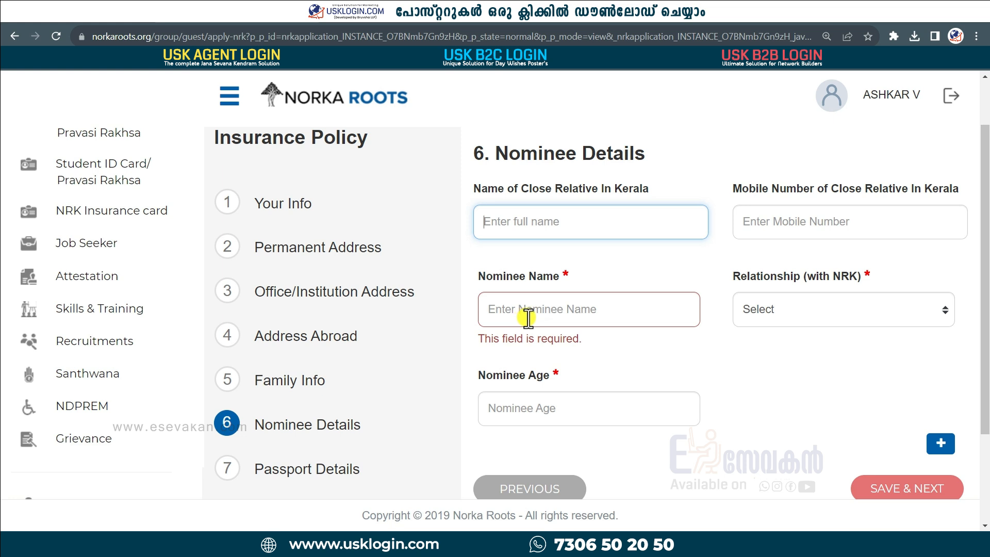
left_click(840, 321)
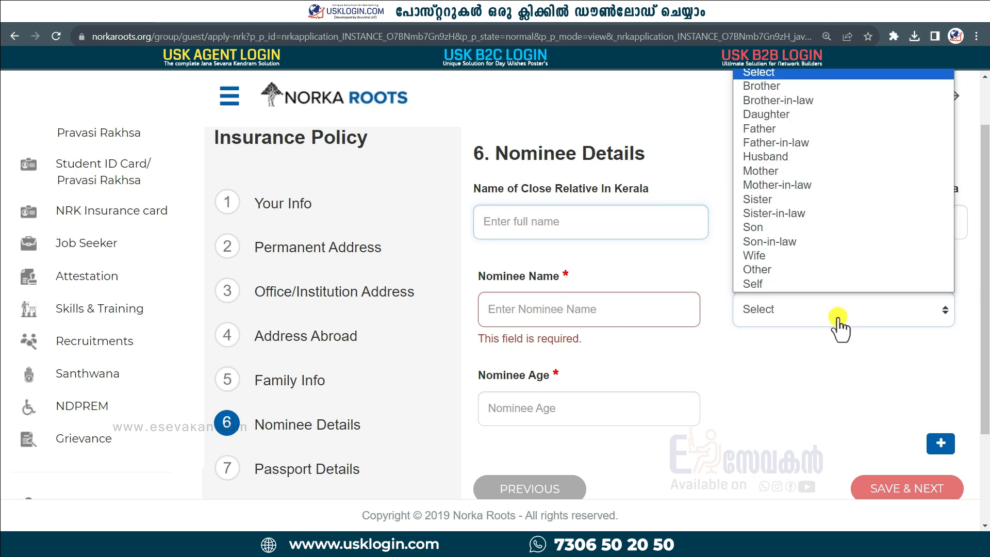
left_click(765, 258)
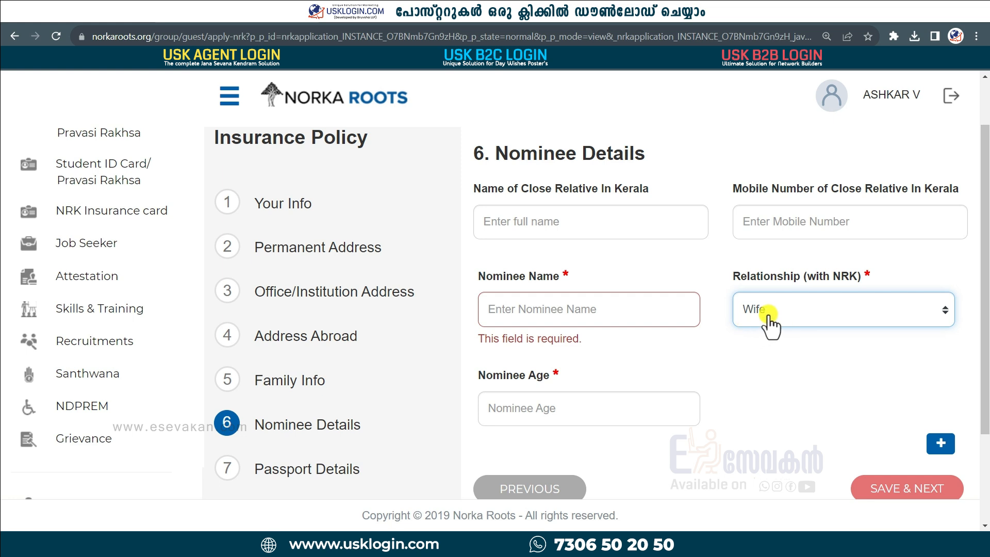
Step: Set nominee age 30, remove the extra nominee row, and save Nominee Details
left_click(585, 414)
type("25")
key("BackSpace")
key("BackSpace")
scroll(771, 413, "down", 1)
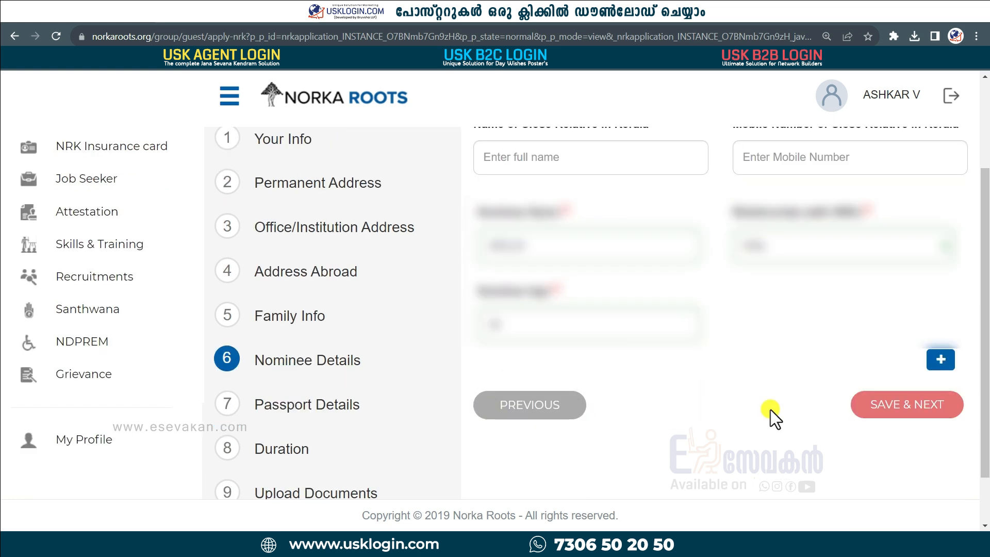
left_click(941, 360)
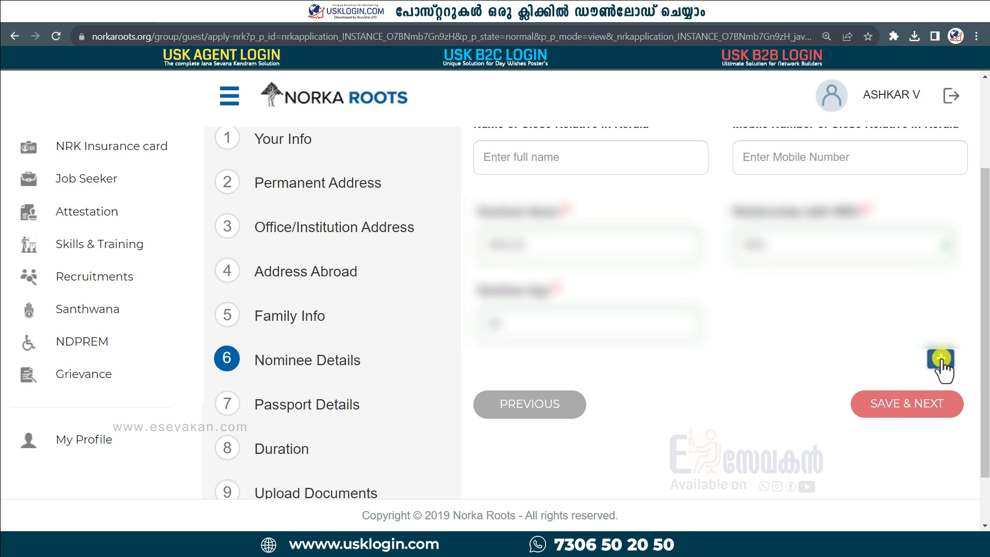
left_click(944, 360)
left_click(914, 472)
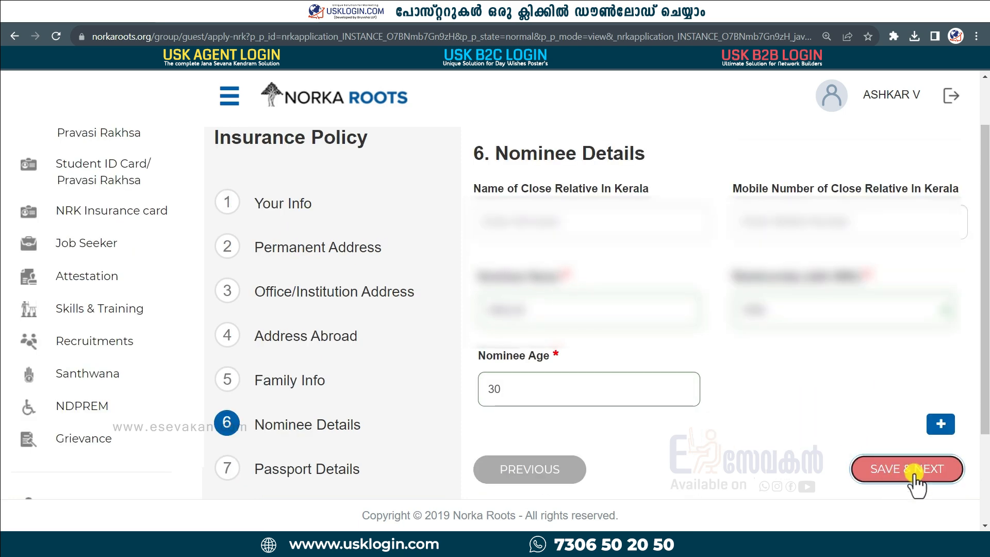
scroll(658, 389, "down", 1)
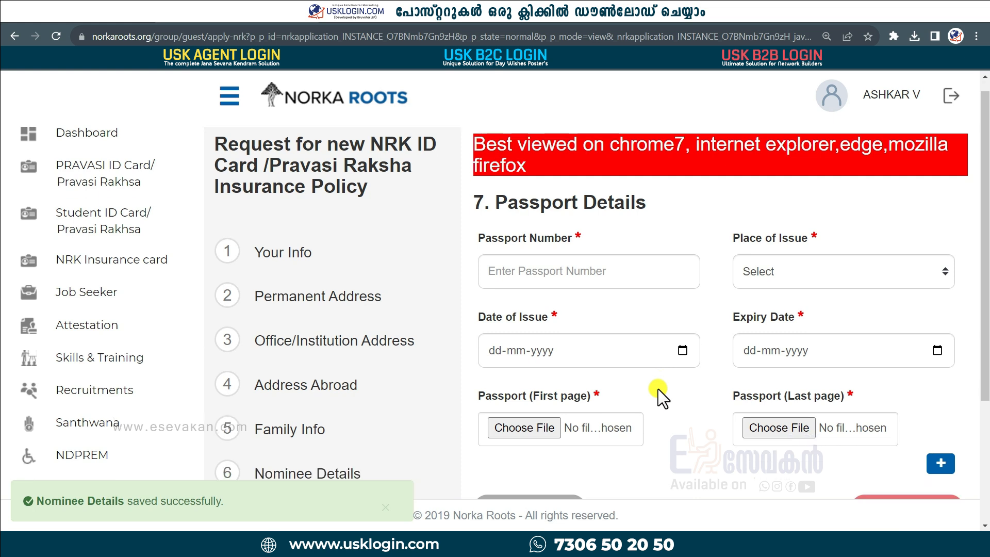
Step: Fill in passport number, place of issue and dates with test.pdf for both pages, then save
left_click(531, 227)
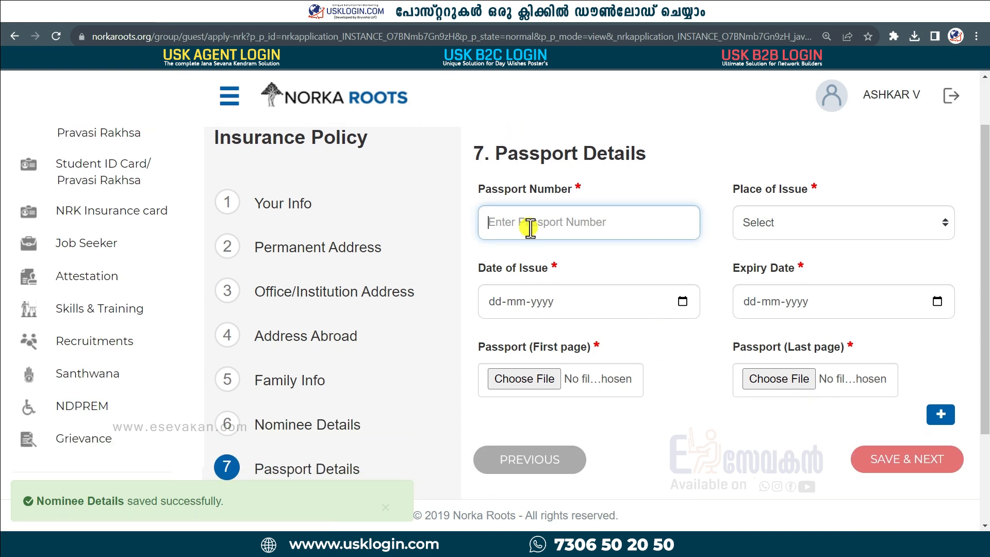
left_click(812, 223)
left_click(482, 325)
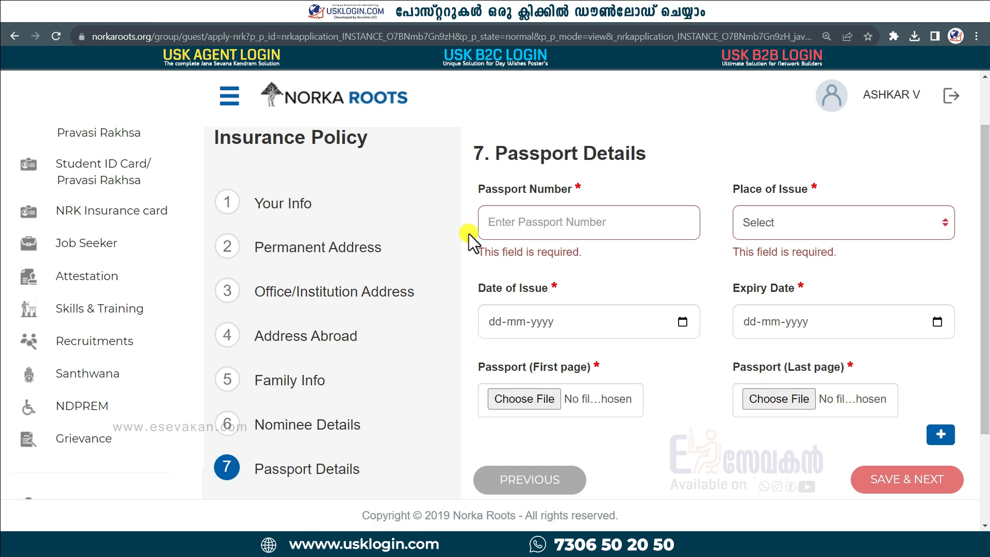
left_click(516, 220)
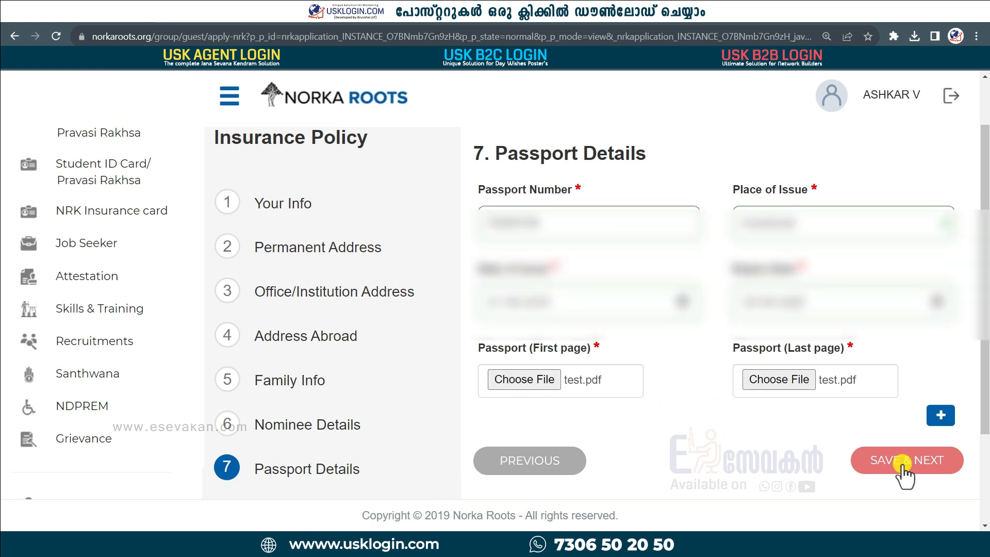
left_click(904, 462)
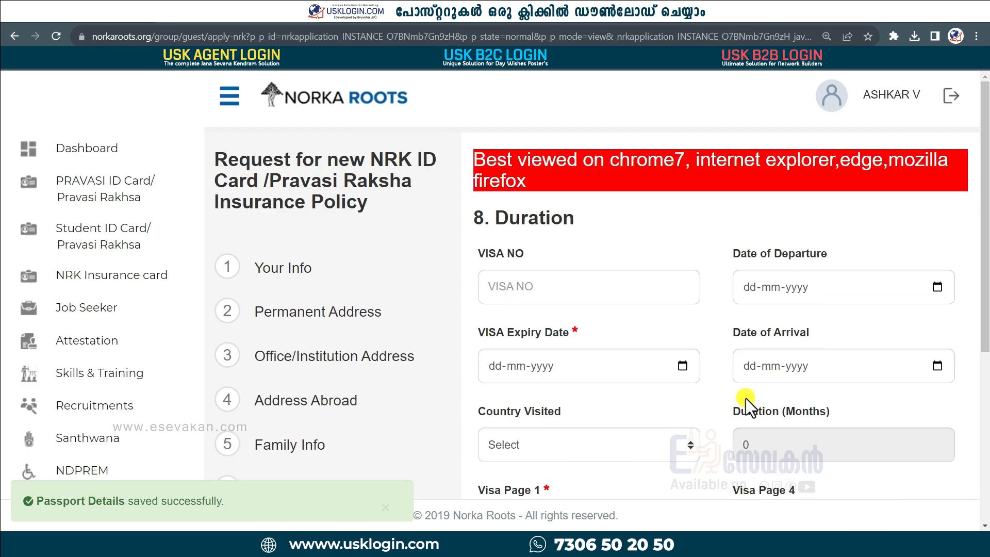
Step: Enter the visa expiry date 01-10-2025
scroll(745, 398, "down", 3)
left_click(500, 237)
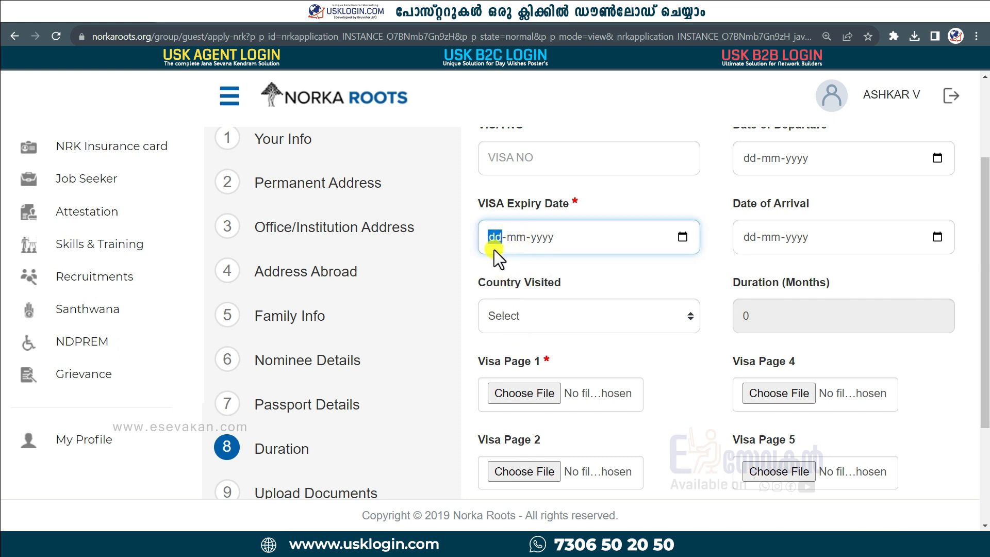
type("01102025")
scroll(496, 234, "down", 1)
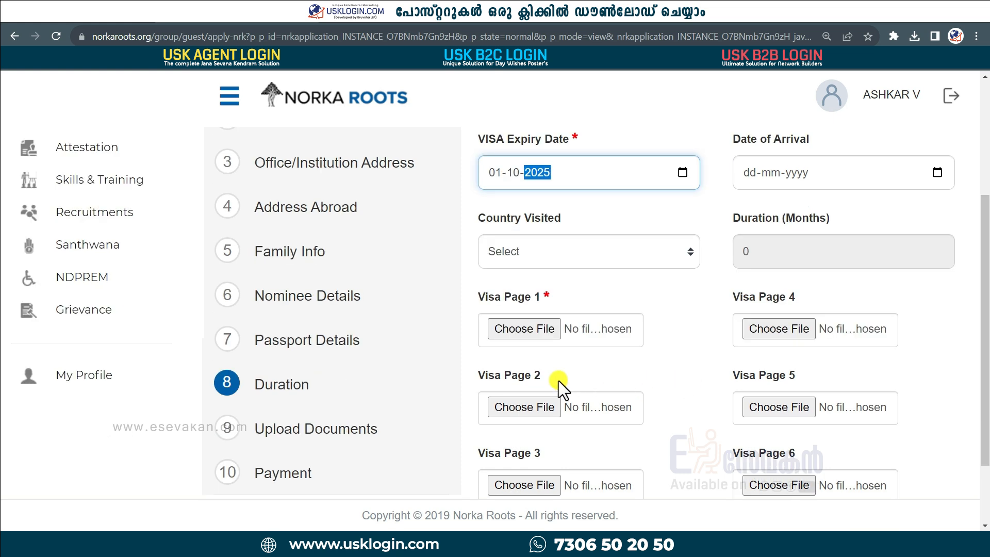
Step: Attach test.pdf as Visa Page 1, save Duration, then save photoriyas.jpg and sighn.jpg uploads
left_click(537, 332)
scroll(544, 290, "down", 2)
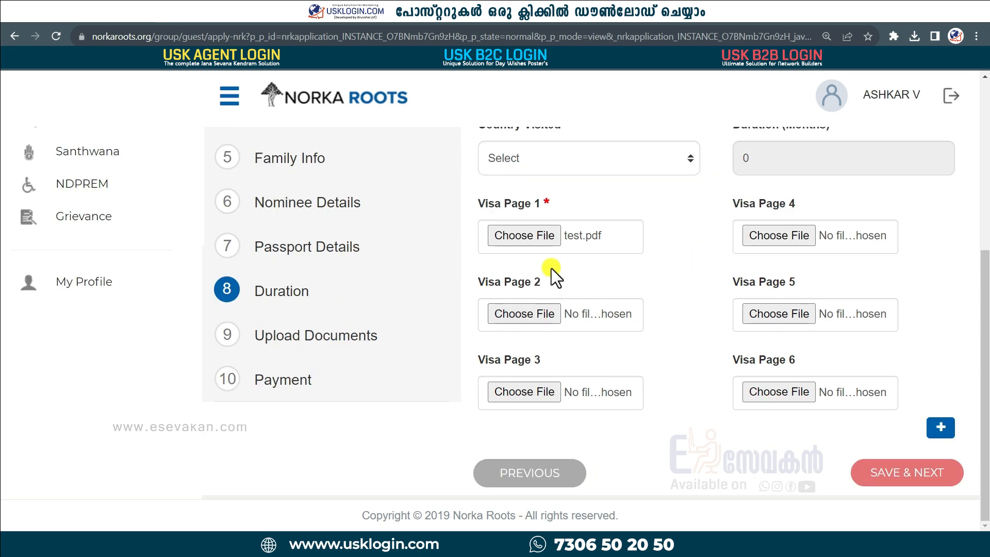
left_click(912, 481)
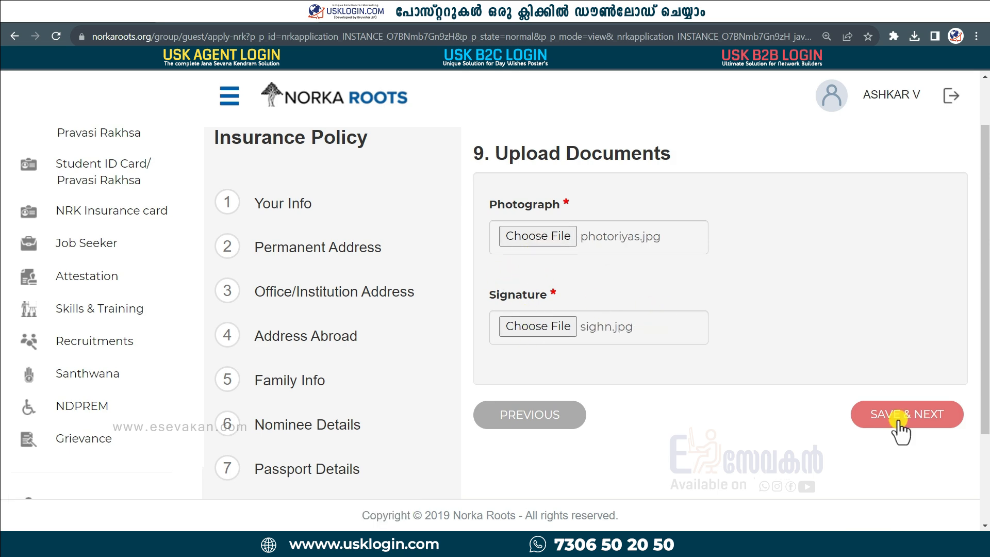
left_click(900, 418)
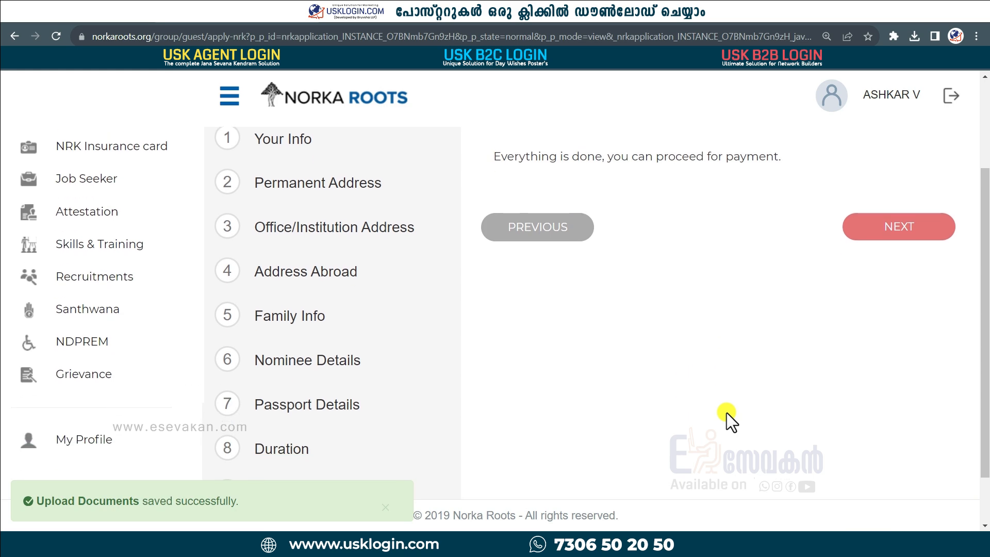
Step: Move past the Payment step, check the Rs 372 registration fee, and continue to online payment
scroll(774, 351, "down", 1)
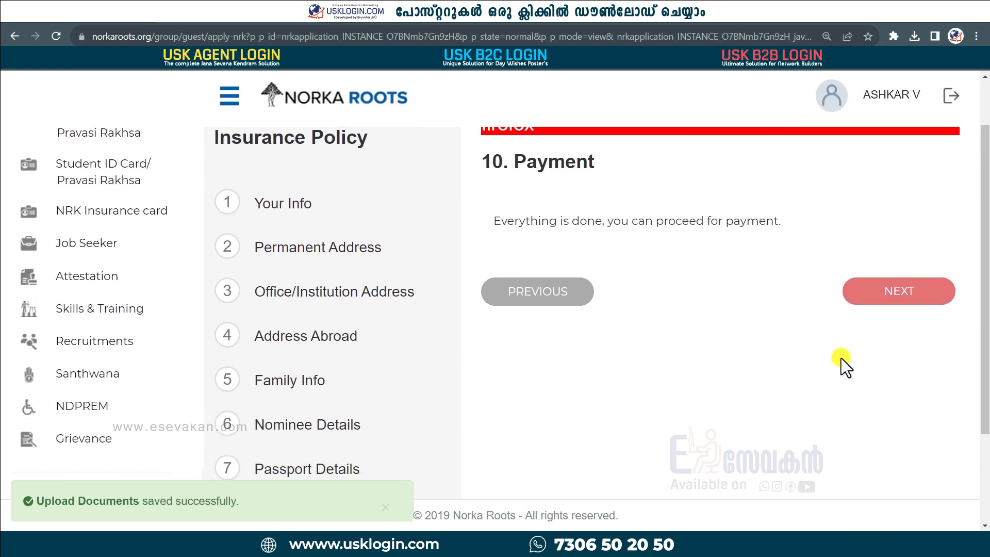
left_click(888, 306)
left_click_drag(663, 268, 696, 268)
scroll(722, 341, "down", 1)
left_click(846, 278)
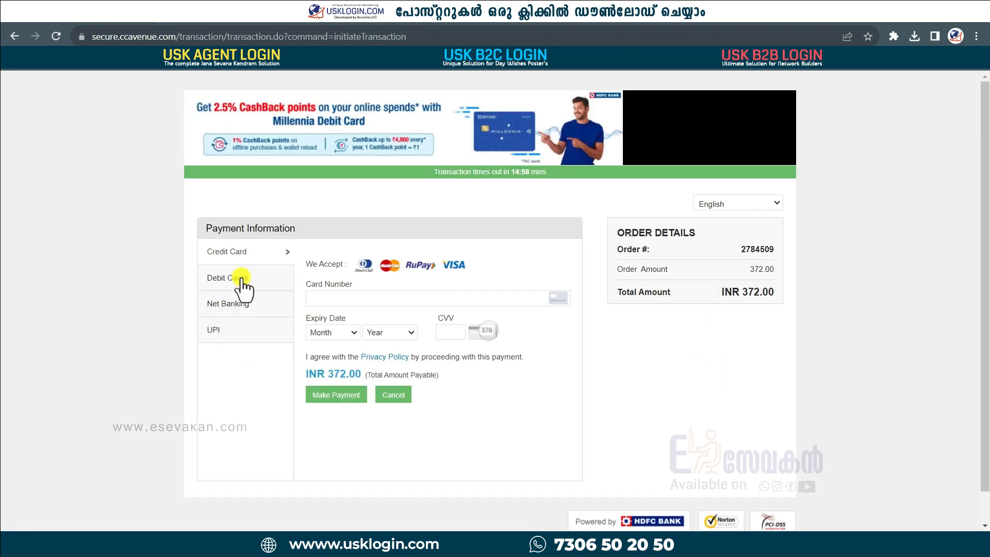
Step: Browse the Debit Card, Net Banking and UPI payment options on CCAvenue
left_click(238, 281)
left_click(231, 305)
left_click(215, 331)
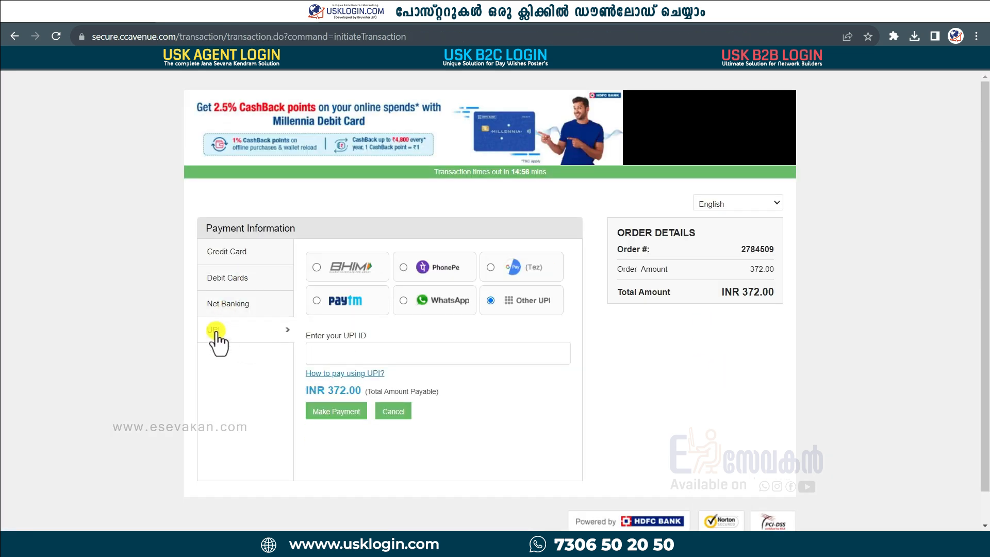
Step: View the Credit Card form, then cancel the INR 372.00 transaction and confirm
left_click(243, 255)
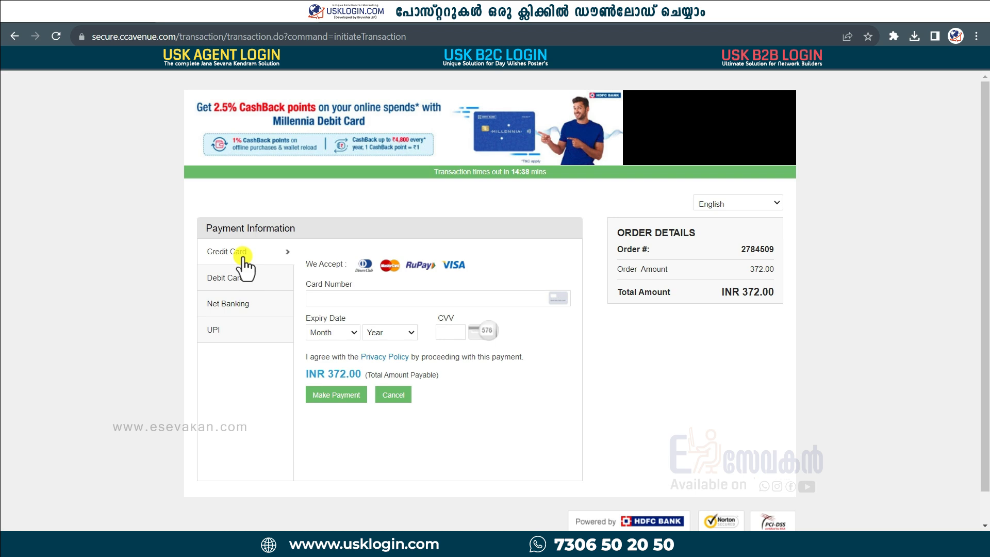
left_click(395, 395)
left_click(406, 384)
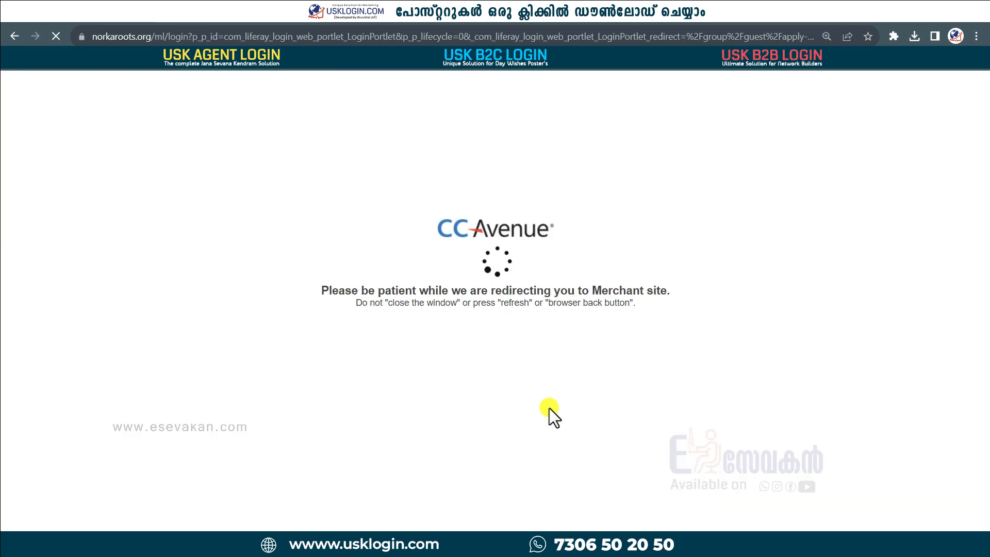